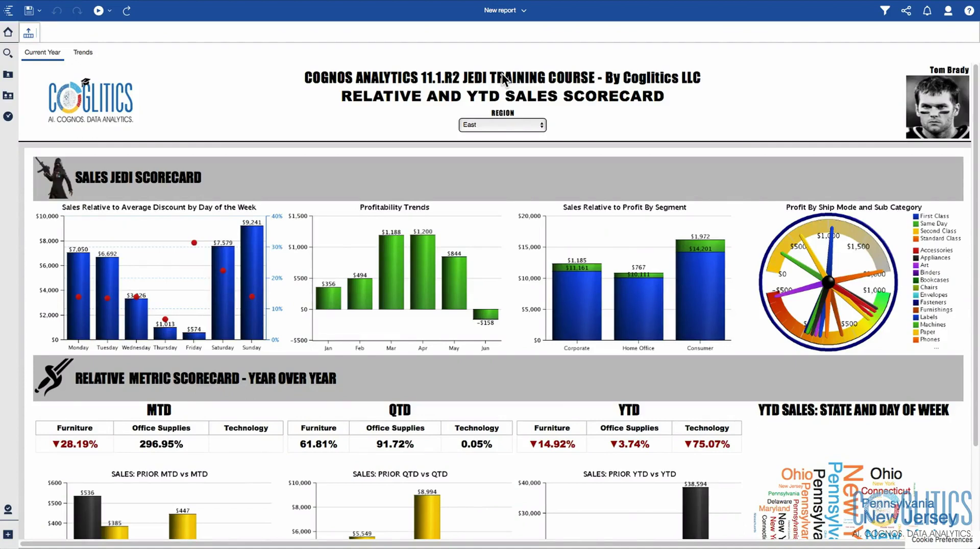
# - Browse the East region scorecard and check the Region list, keeping East selected
pyautogui.scroll(-2, 664, 225)
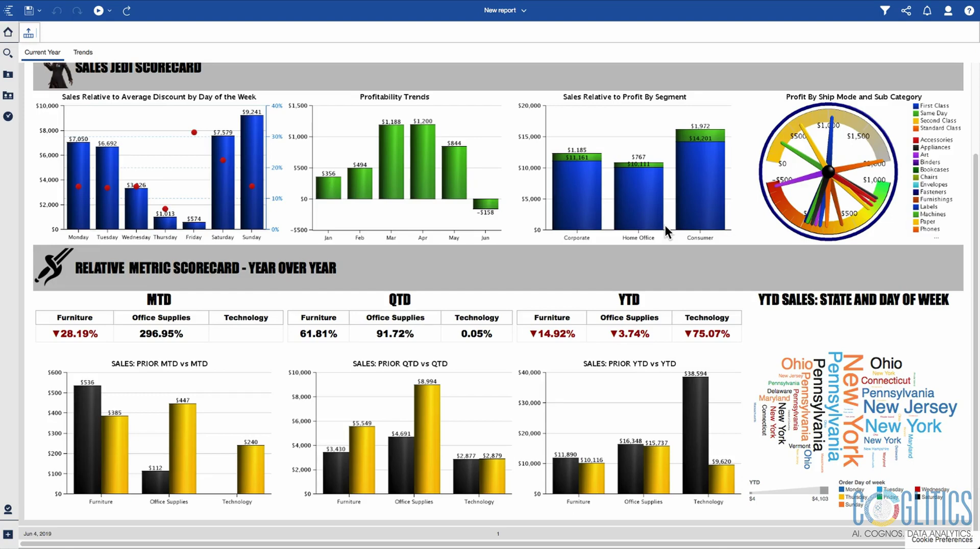
pyautogui.scroll(-1, 665, 225)
pyautogui.scroll(2, 666, 227)
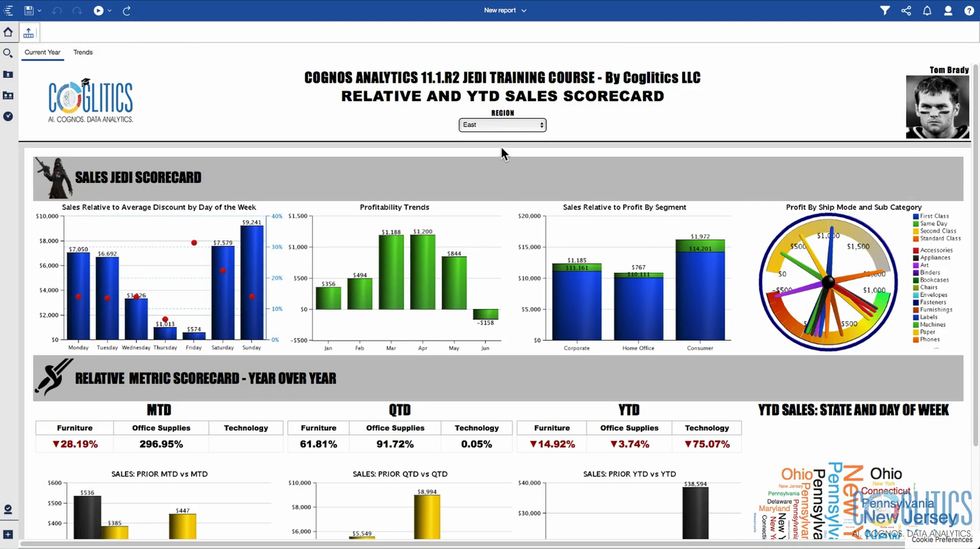
pyautogui.scroll(-4, 726, 233)
pyautogui.scroll(1, 725, 234)
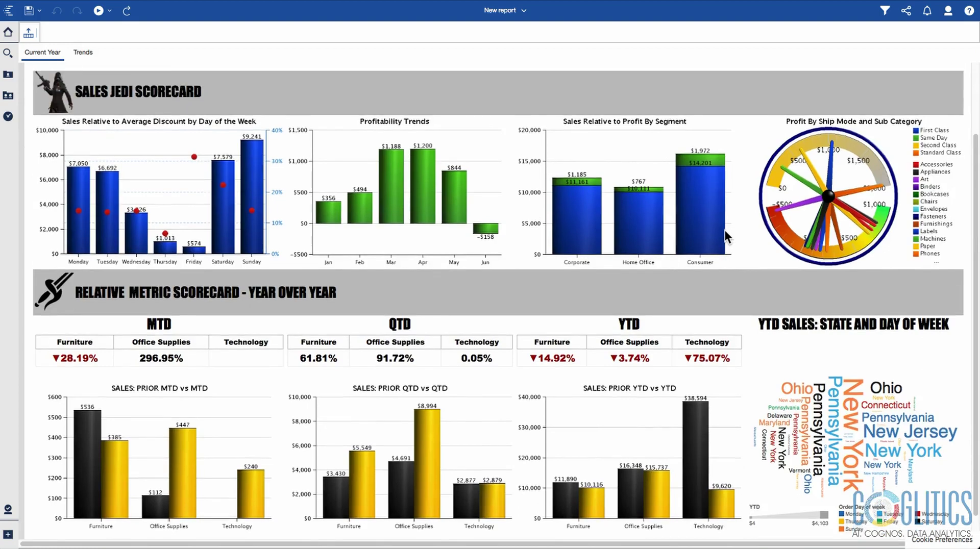
pyautogui.scroll(2, 702, 230)
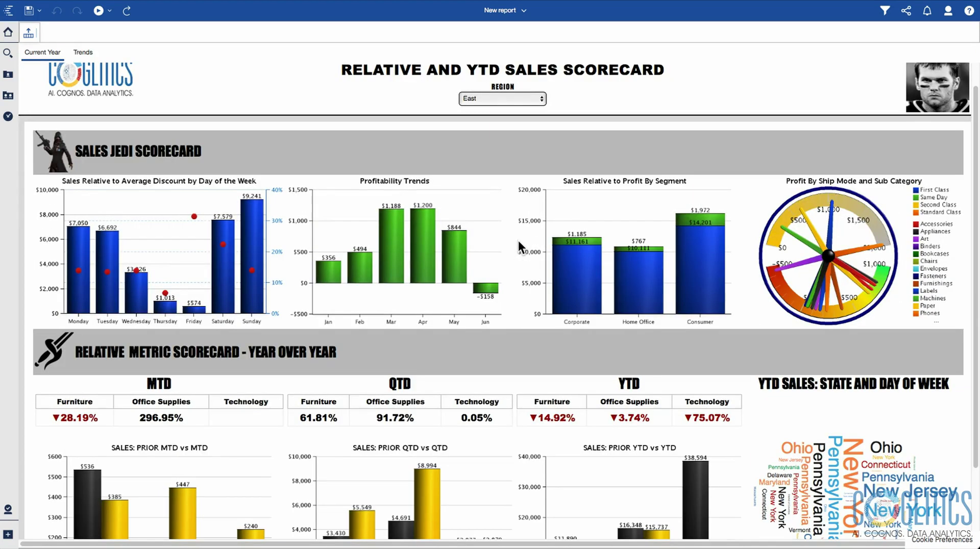
pyautogui.scroll(1, 481, 204)
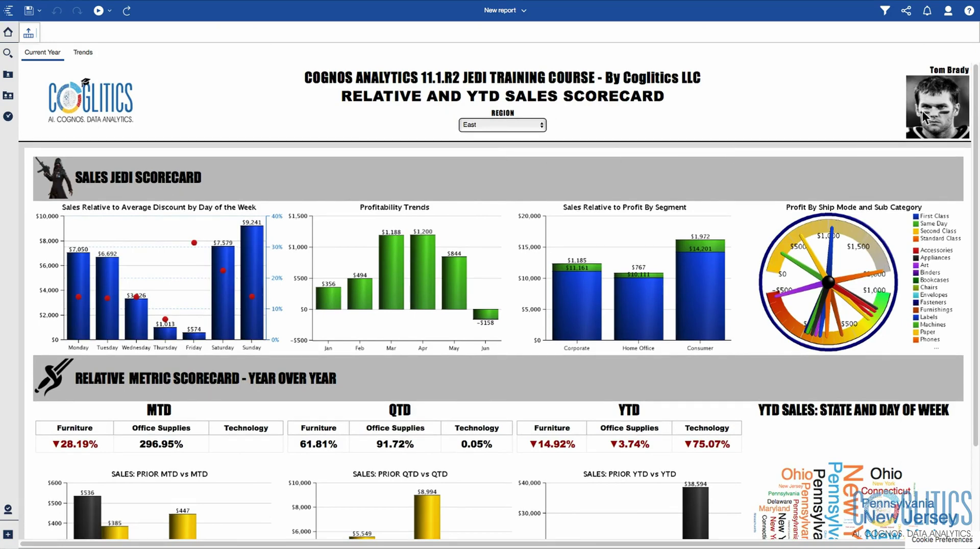
pyautogui.click(491, 124)
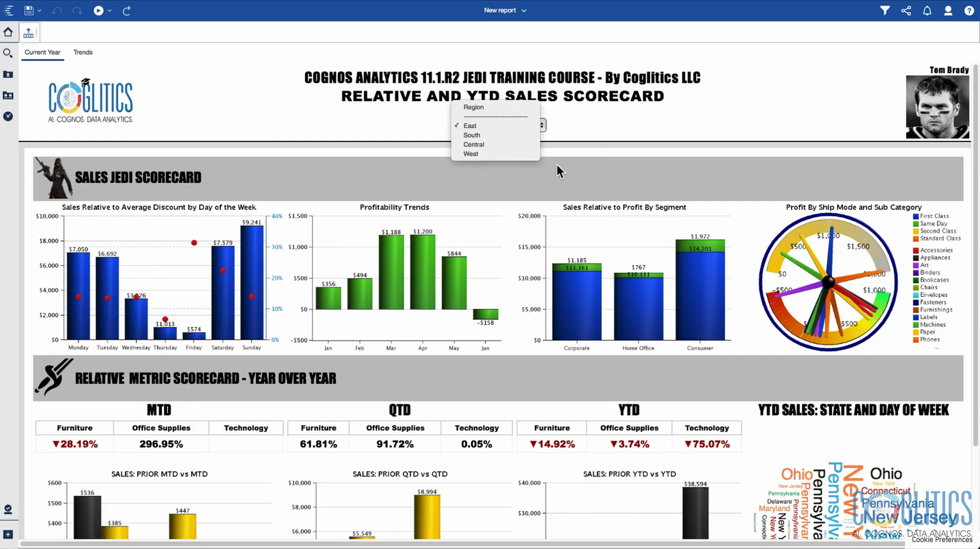
pyautogui.click(471, 180)
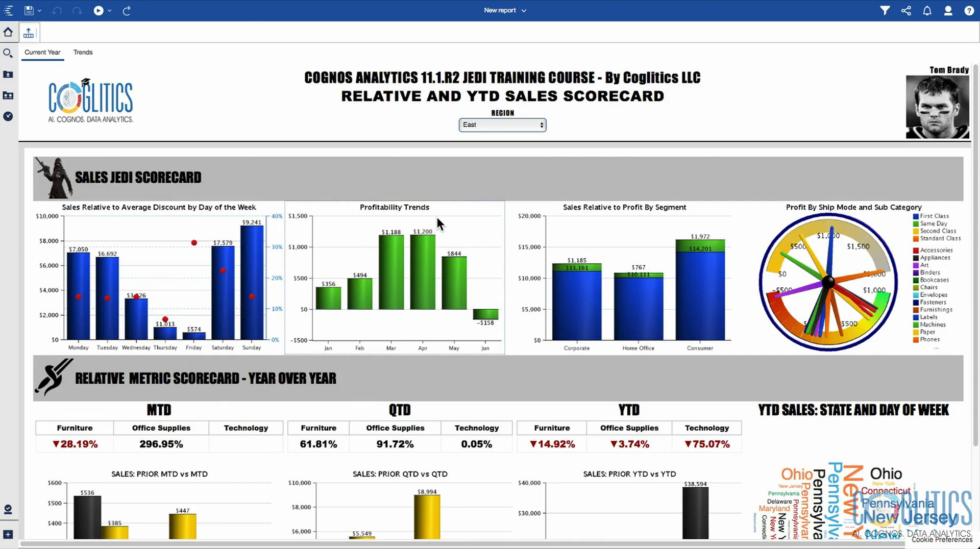
# - Select the Profitability Trends chart and view the product version information
pyautogui.click(447, 242)
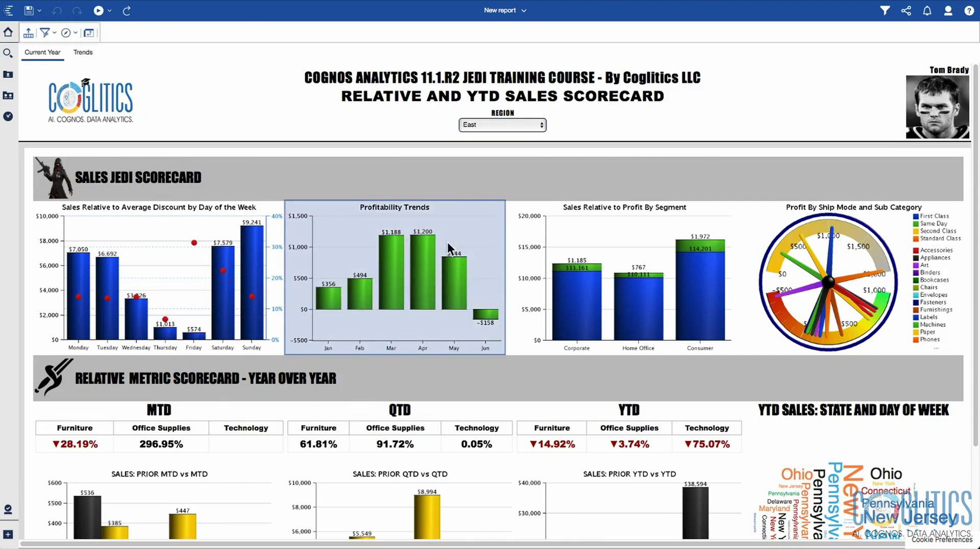
pyautogui.click(969, 10)
pyautogui.click(920, 36)
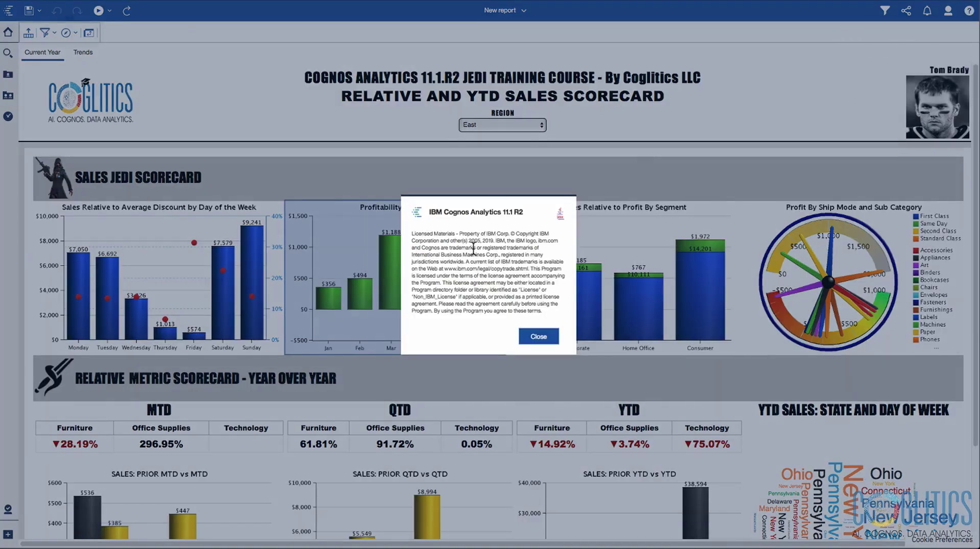
pyautogui.click(536, 337)
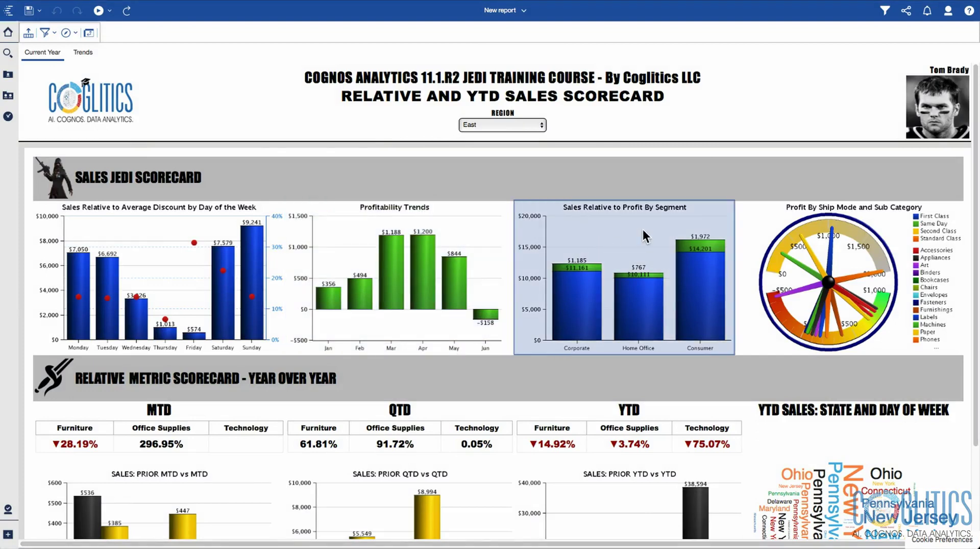
# - Highlight the sales portions of the Consumer and Home Office bars
pyautogui.click(702, 278)
pyautogui.click(627, 307)
pyautogui.scroll(-1, 620, 244)
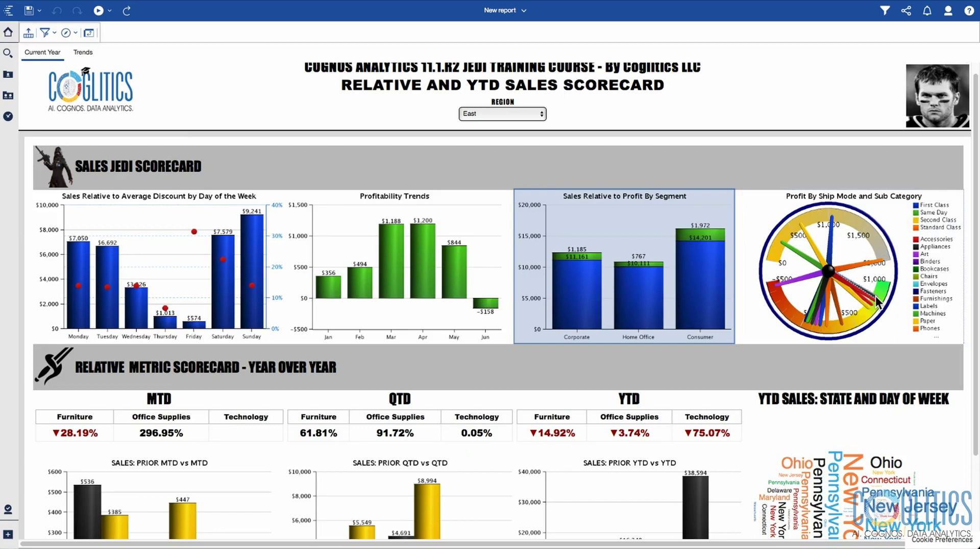
pyautogui.moveTo(877, 300)
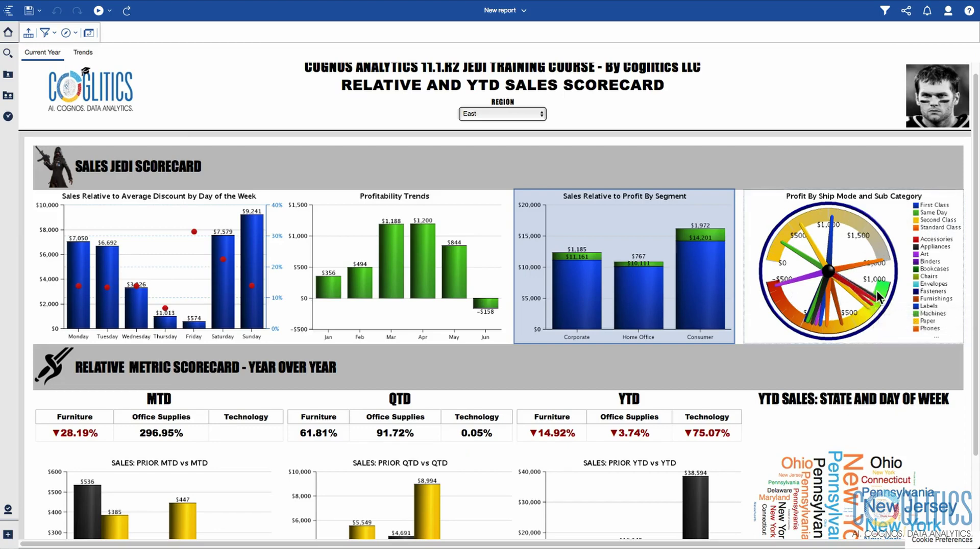
pyautogui.scroll(-2, 871, 303)
pyautogui.scroll(-1, 871, 303)
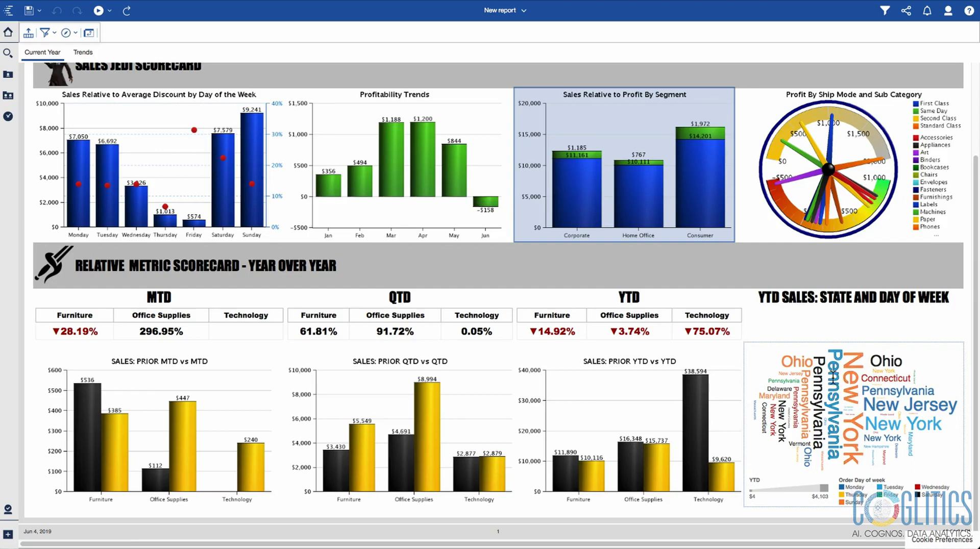
# - Switch the report's Region filter from East to West
pyautogui.scroll(1, 792, 264)
pyautogui.scroll(5, 792, 264)
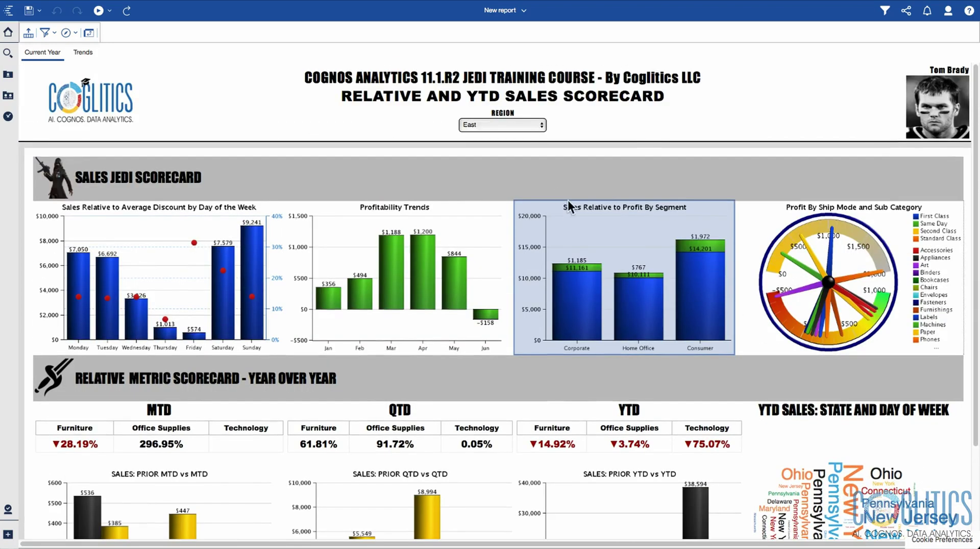
pyautogui.click(520, 126)
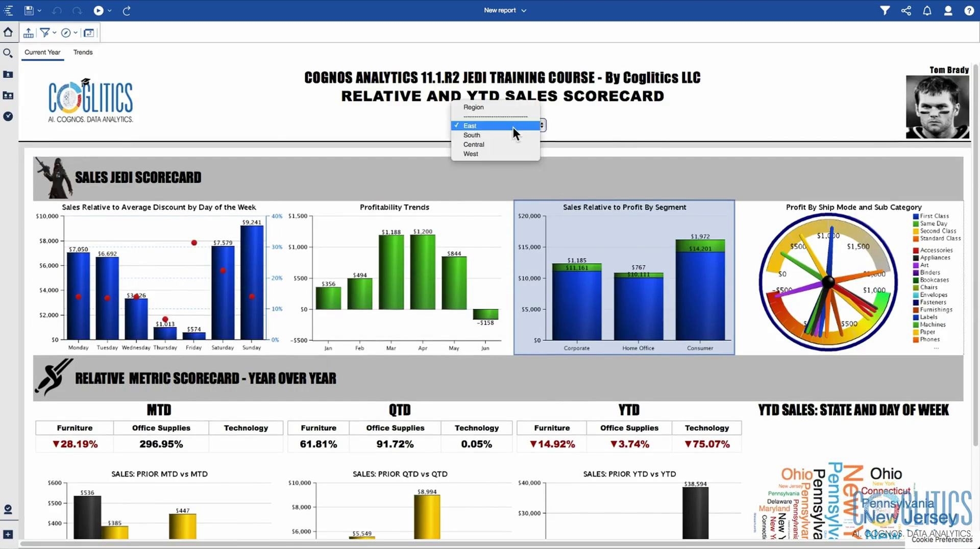
pyautogui.click(524, 154)
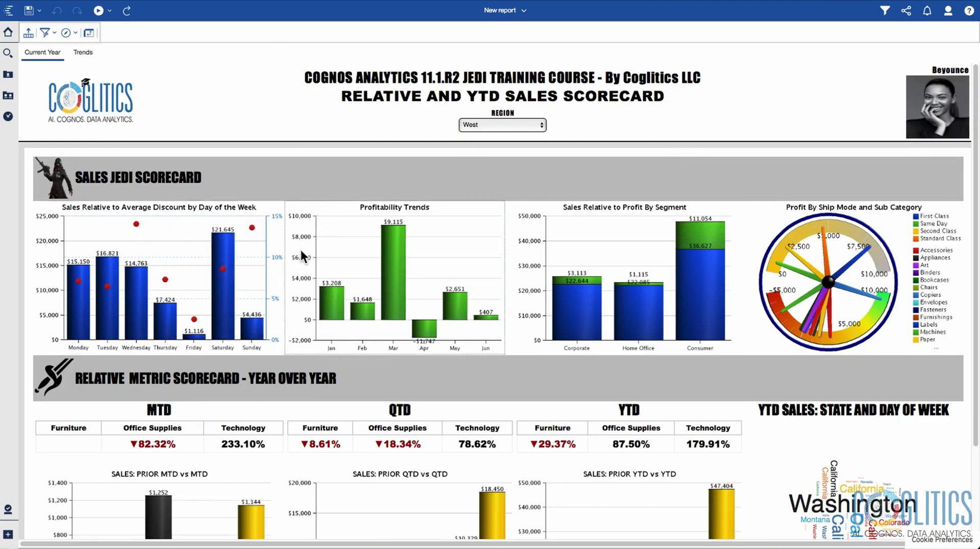
# - Select and then deselect the Friday bar in the discount chart
pyautogui.scroll(-2, 303, 247)
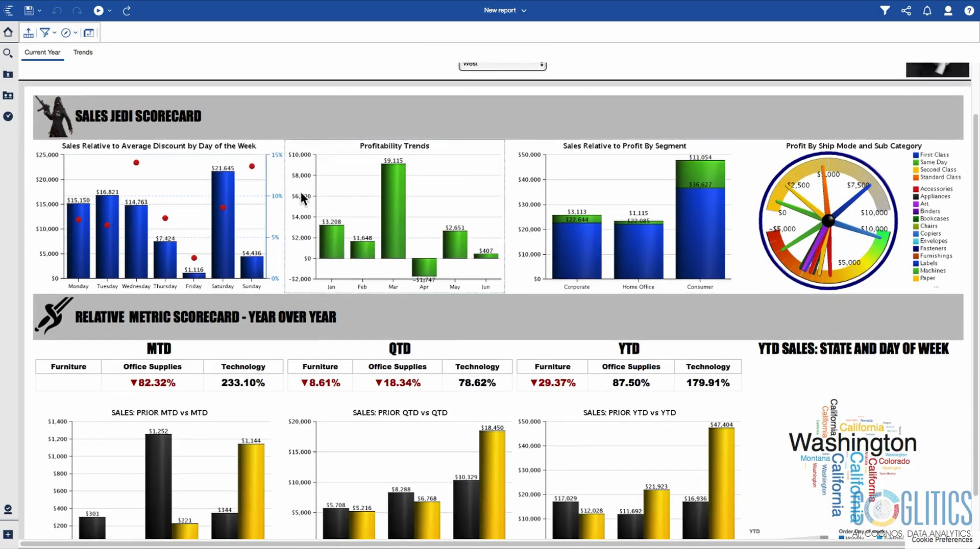
pyautogui.scroll(1, 190, 227)
pyautogui.click(195, 299)
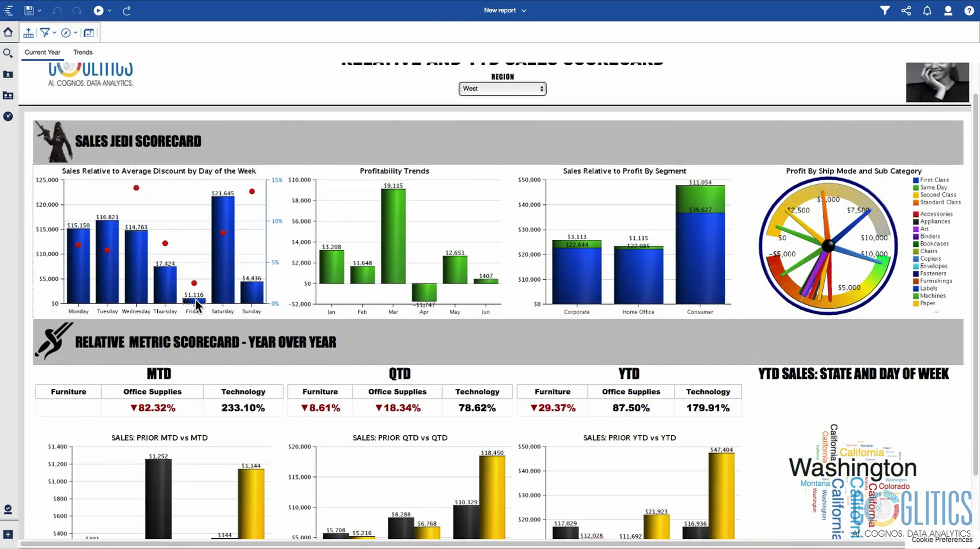
pyautogui.click(197, 302)
pyautogui.moveTo(254, 192)
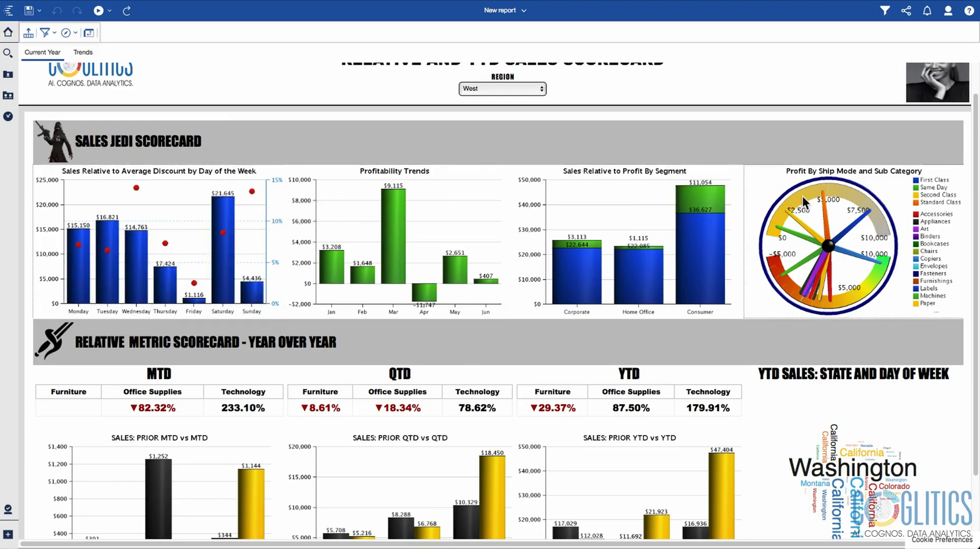
pyautogui.moveTo(425, 295)
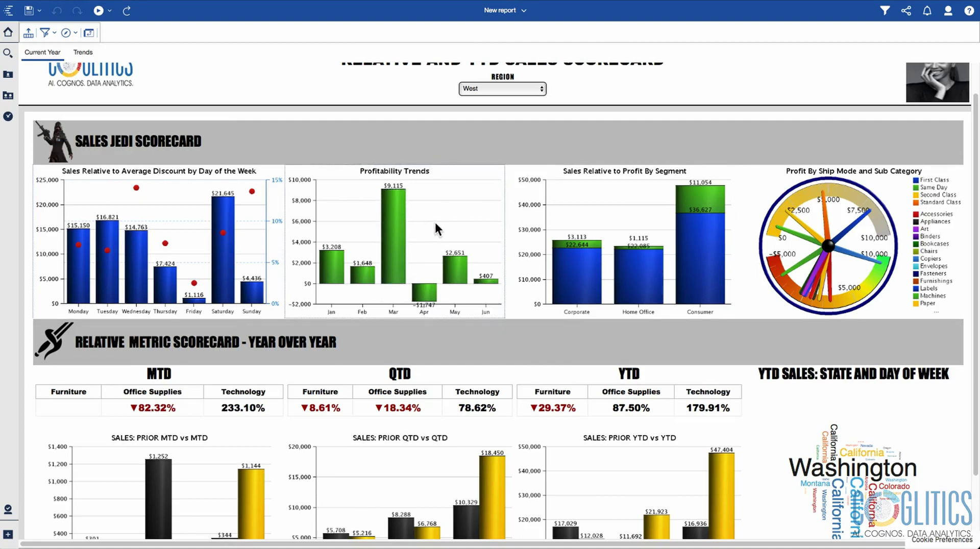
pyautogui.scroll(1, 882, 178)
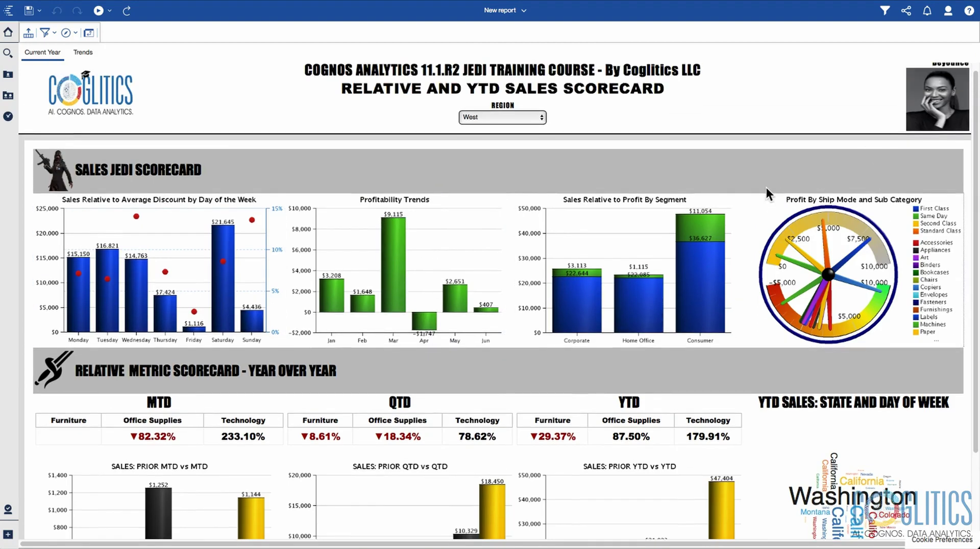
pyautogui.scroll(-3, 767, 187)
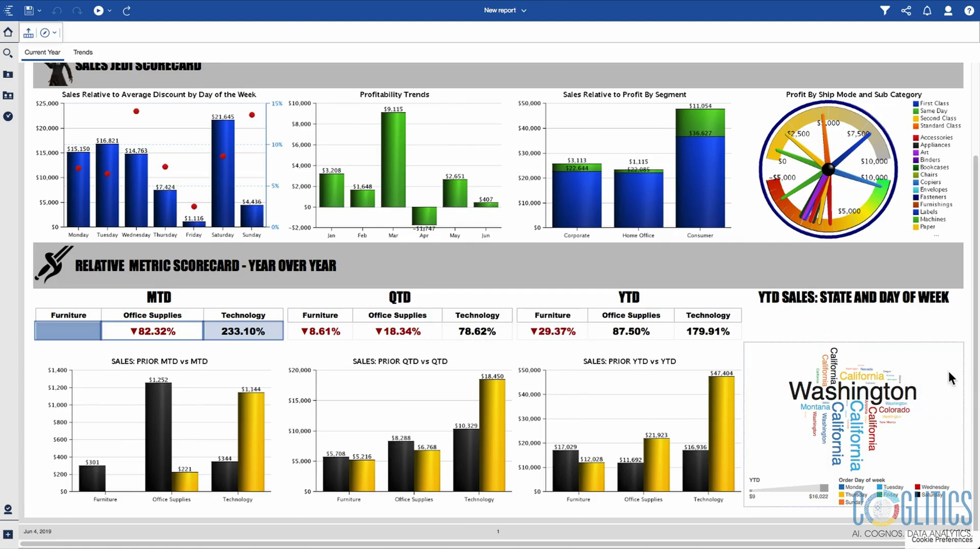
pyautogui.moveTo(874, 394)
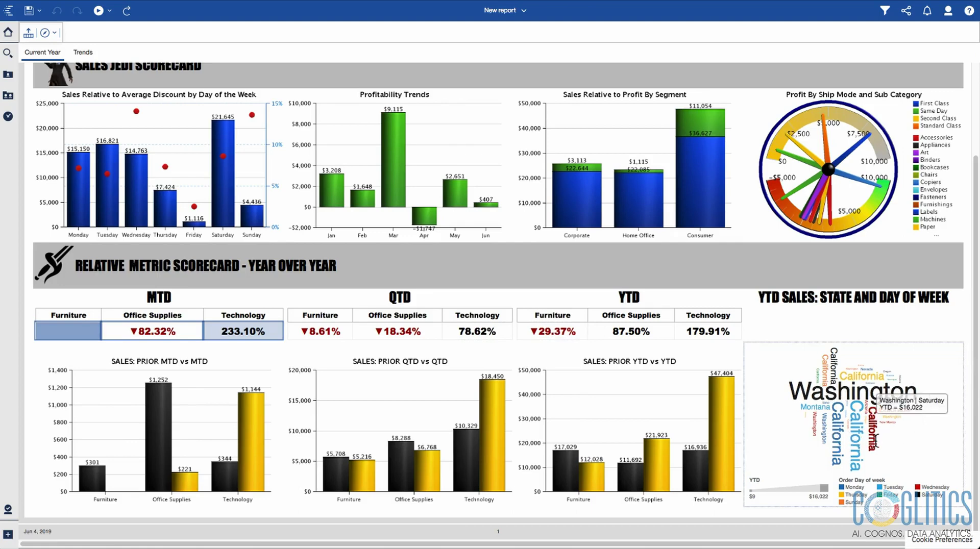
pyautogui.moveTo(854, 439)
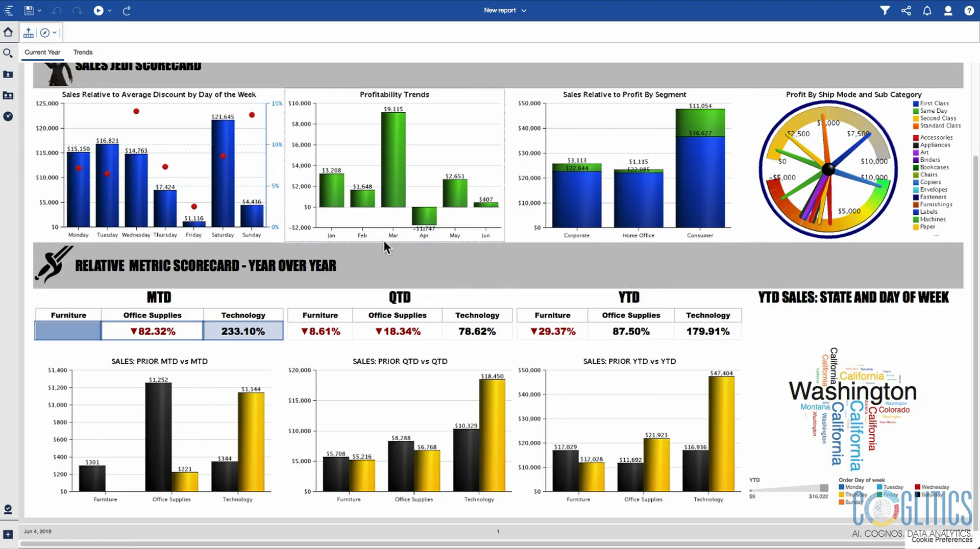
# - Create a new Report from the bottom-left New menu
pyautogui.scroll(1, 383, 241)
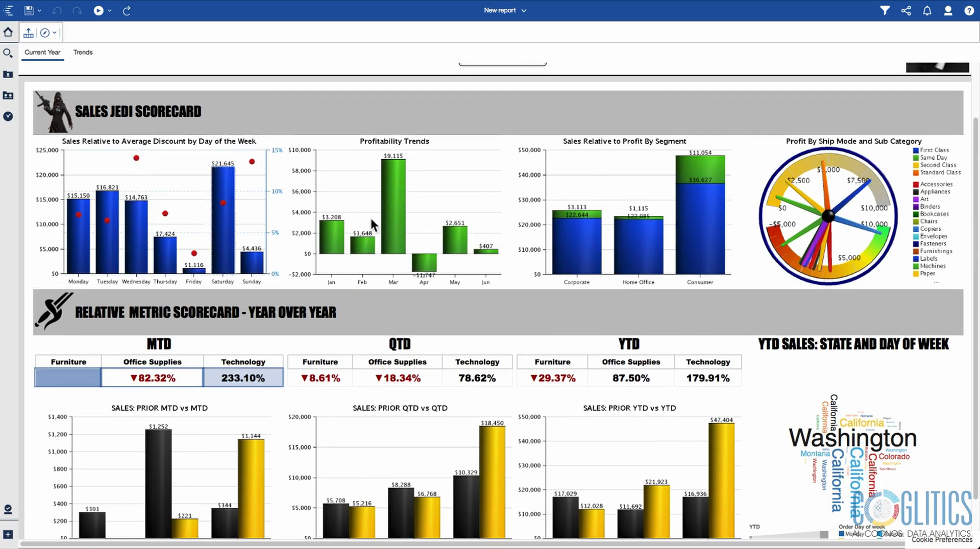
pyautogui.scroll(2, 610, 221)
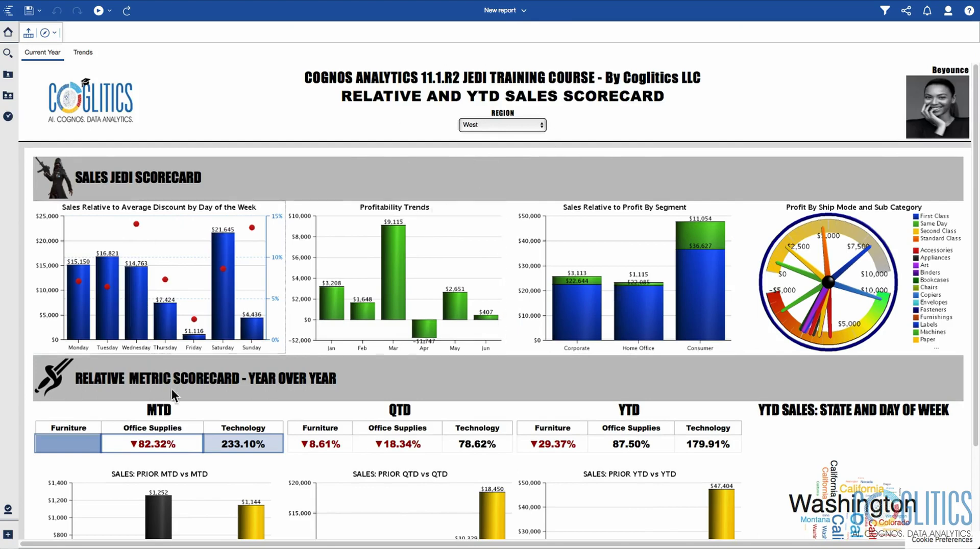
pyautogui.click(8, 536)
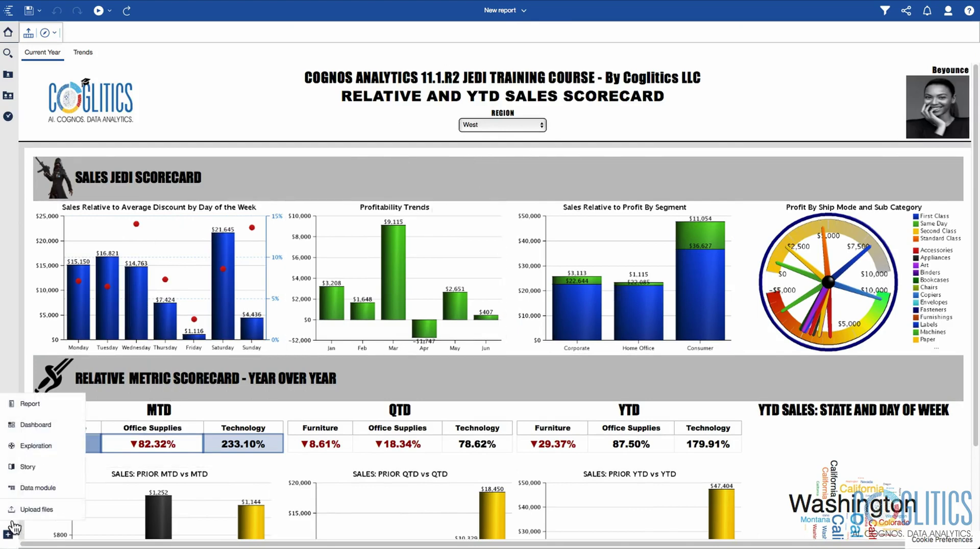
pyautogui.click(31, 407)
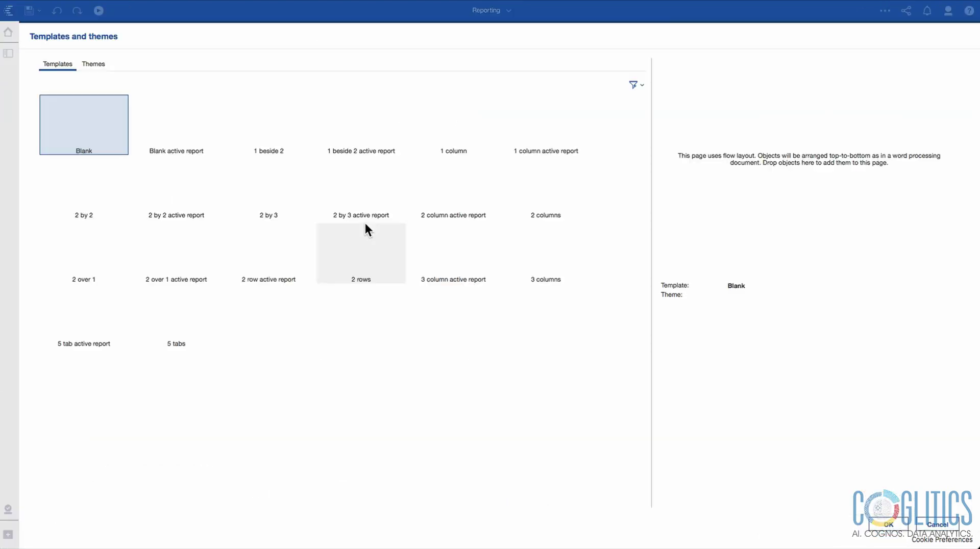